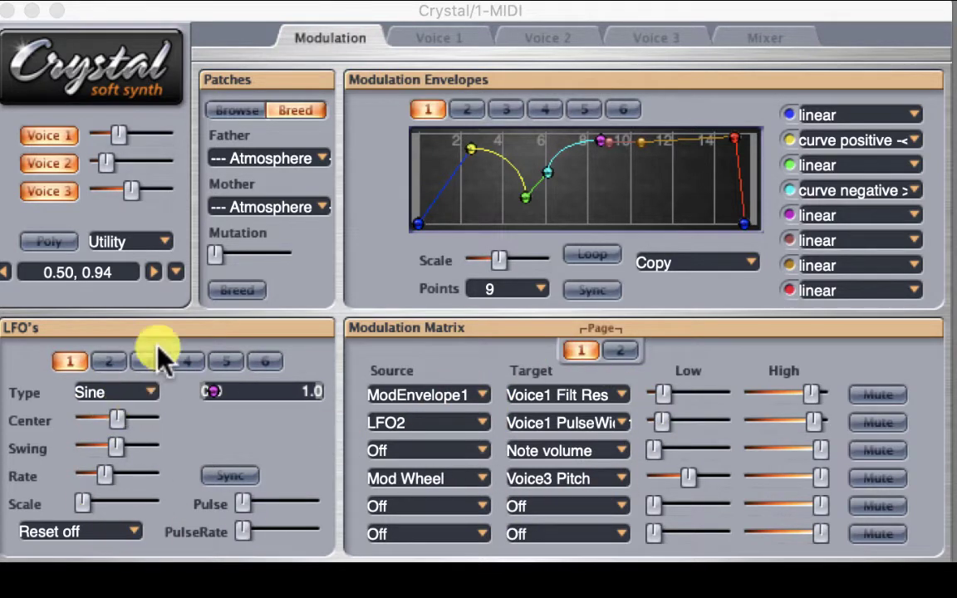
Review the current Voice 1, Voice 2, Voice 3 and mixer/delay pages
{"action": "left_click", "coordinate": [442, 41]}
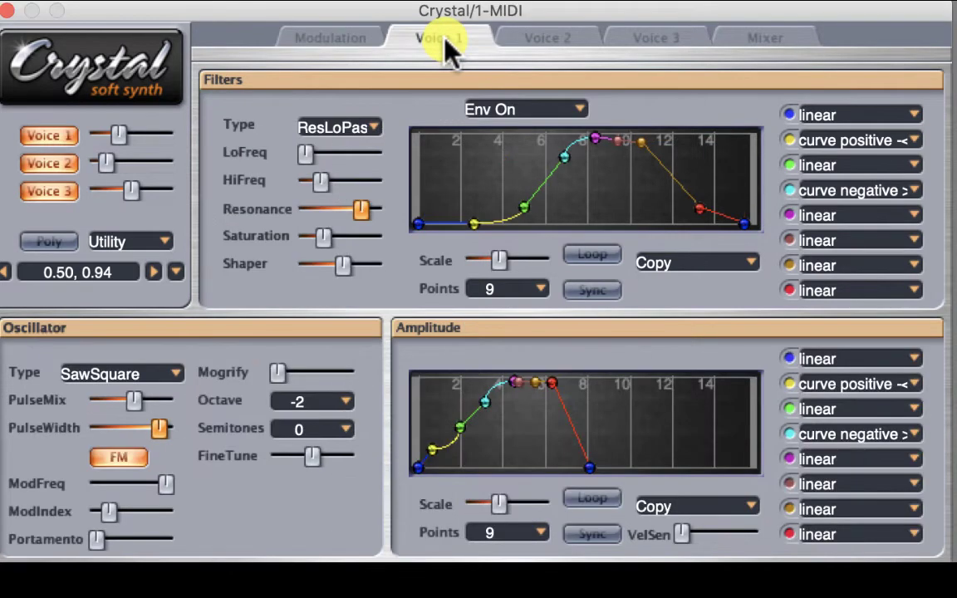
{"action": "left_click", "coordinate": [528, 37]}
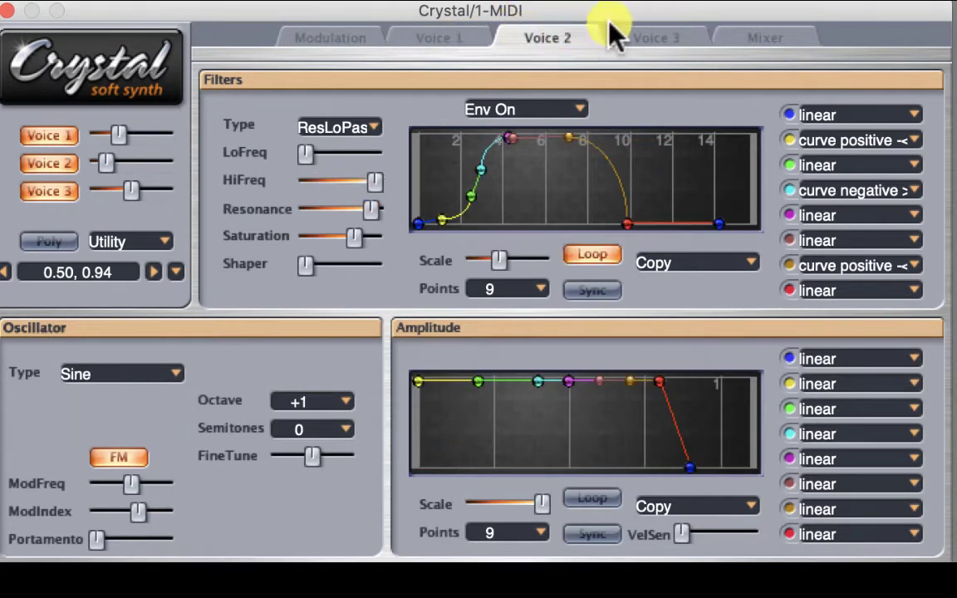
{"action": "left_click", "coordinate": [646, 37]}
{"action": "left_click", "coordinate": [424, 40]}
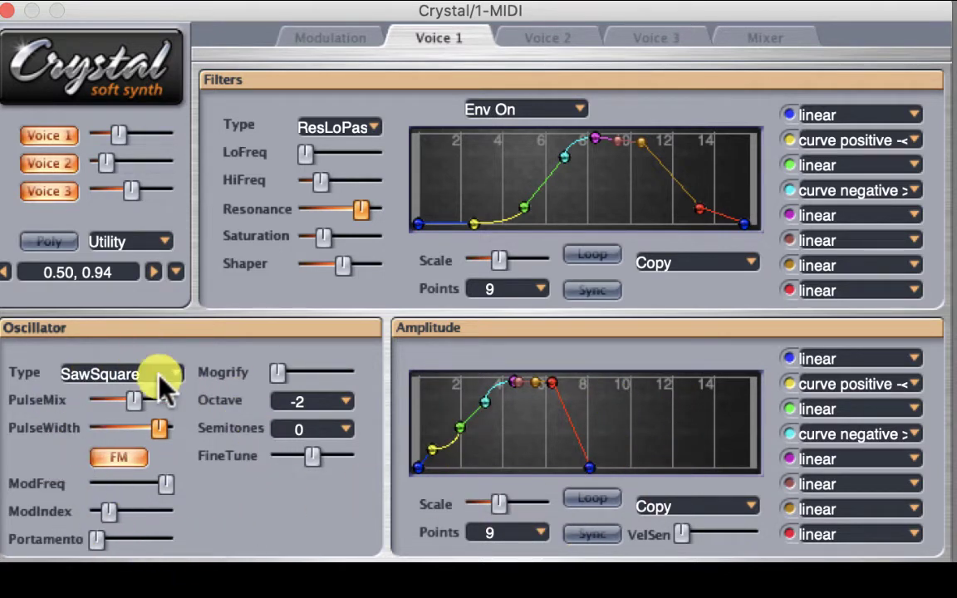
{"action": "left_click", "coordinate": [766, 42]}
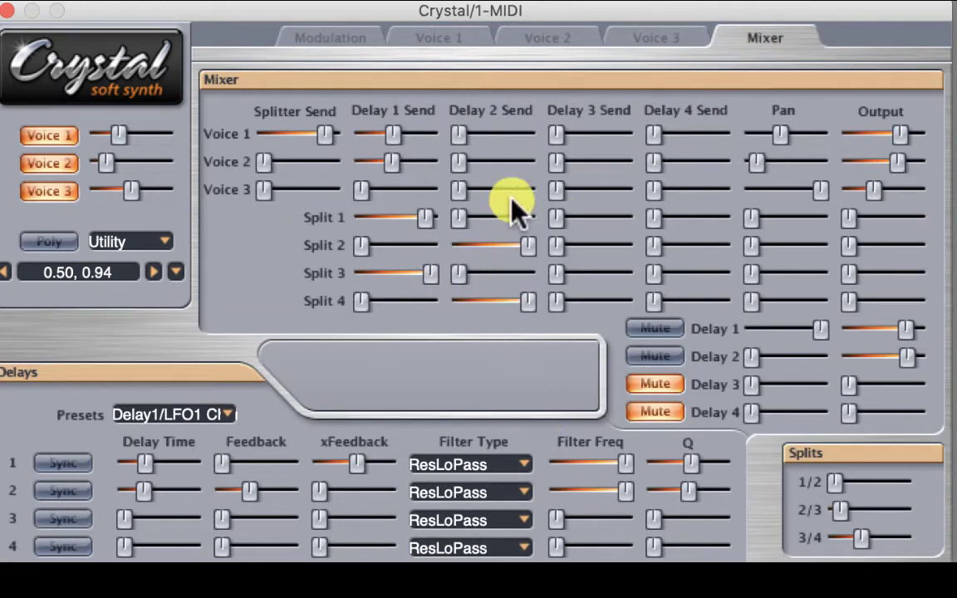
{"action": "left_click", "coordinate": [441, 39]}
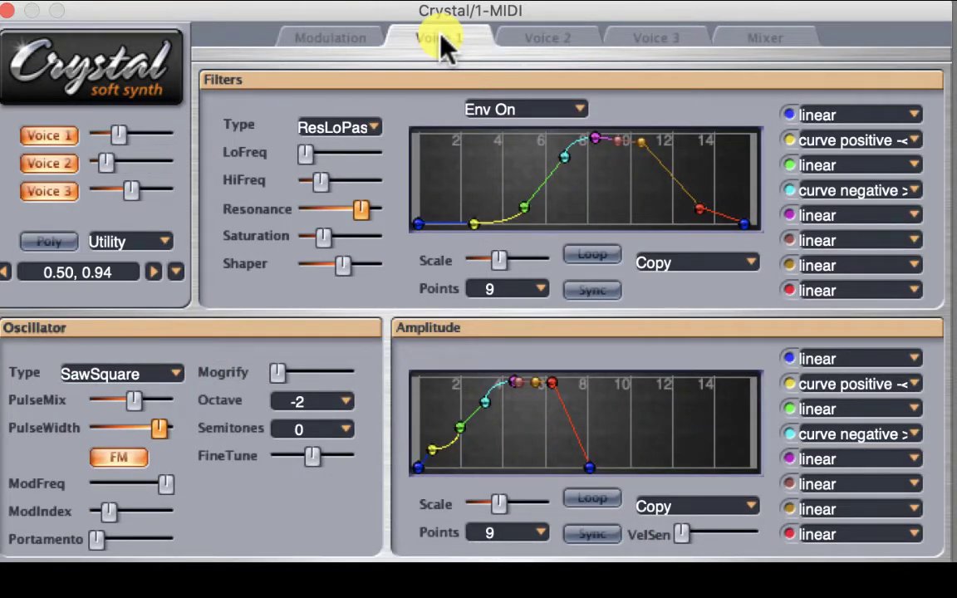
Load the blank 'unused' patch from the bottom of the patch menu, then view Voice 1
{"action": "left_click", "coordinate": [291, 37]}
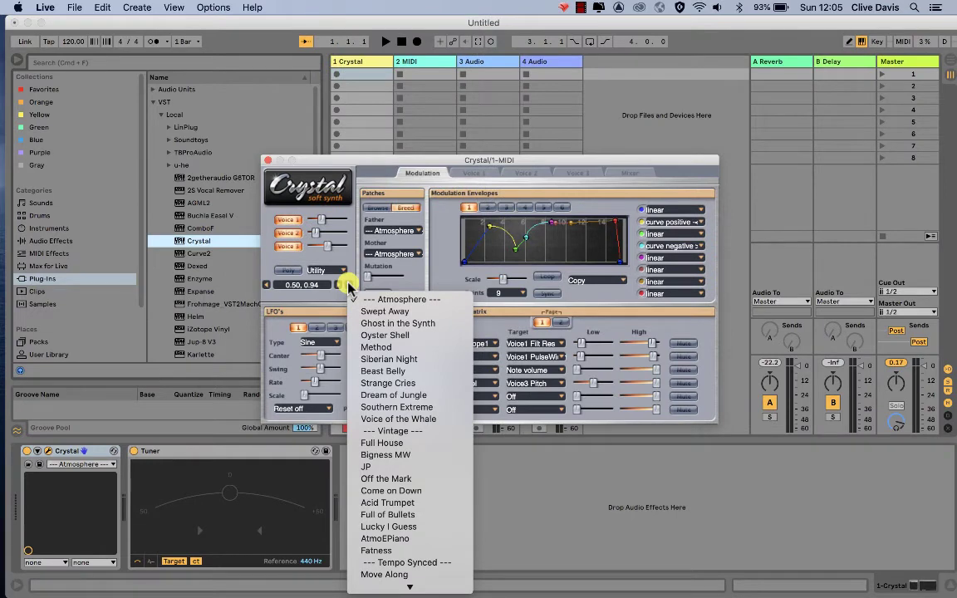
{"action": "scroll", "coordinate": [390, 411], "scroll_direction": "down", "scroll_amount": 10}
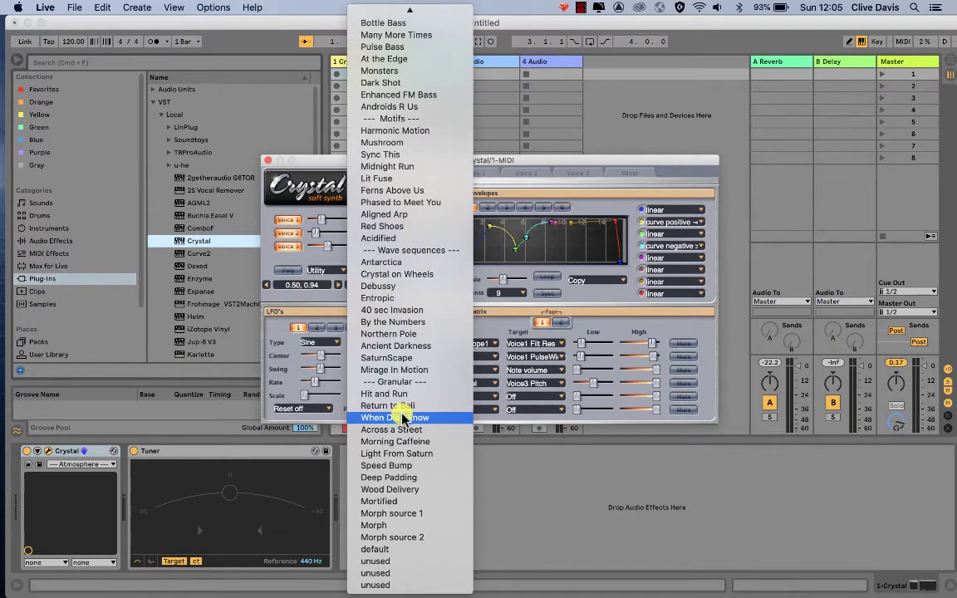
{"action": "left_click", "coordinate": [405, 564]}
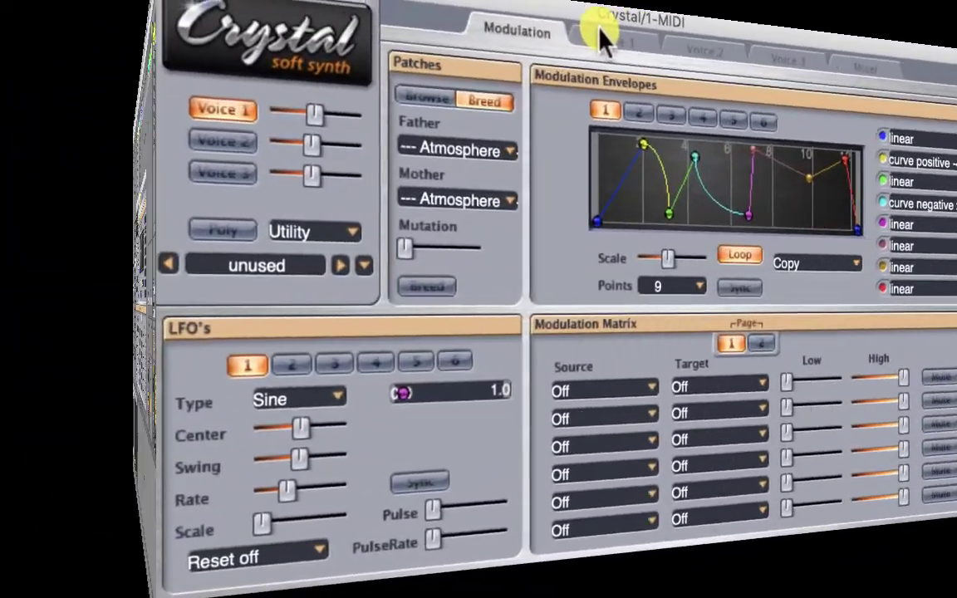
{"action": "left_click", "coordinate": [752, 55]}
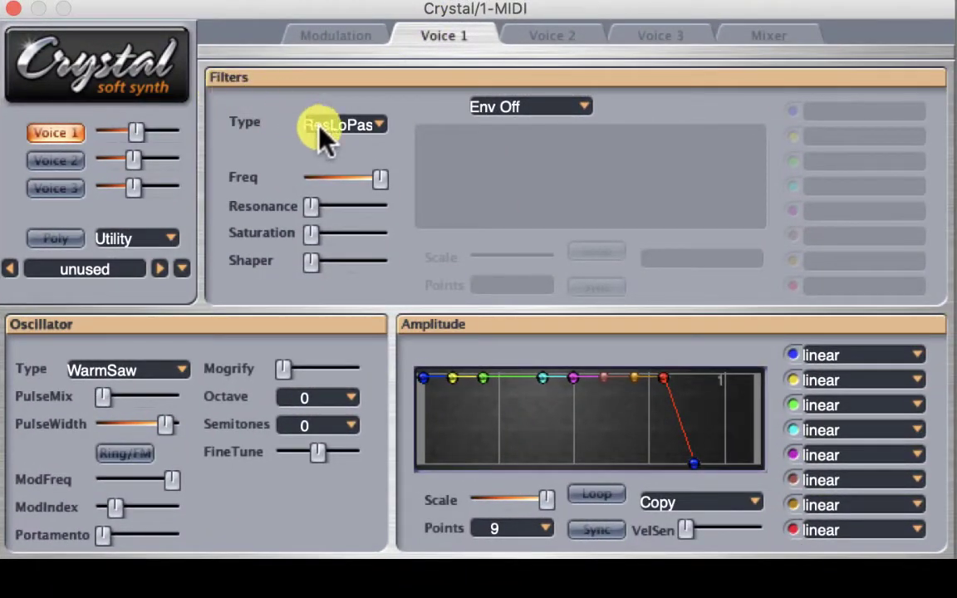
Set Voice 1's filter type to Off and its oscillator to Synthesized > Sine
{"action": "left_click", "coordinate": [368, 126]}
{"action": "left_click", "coordinate": [371, 153]}
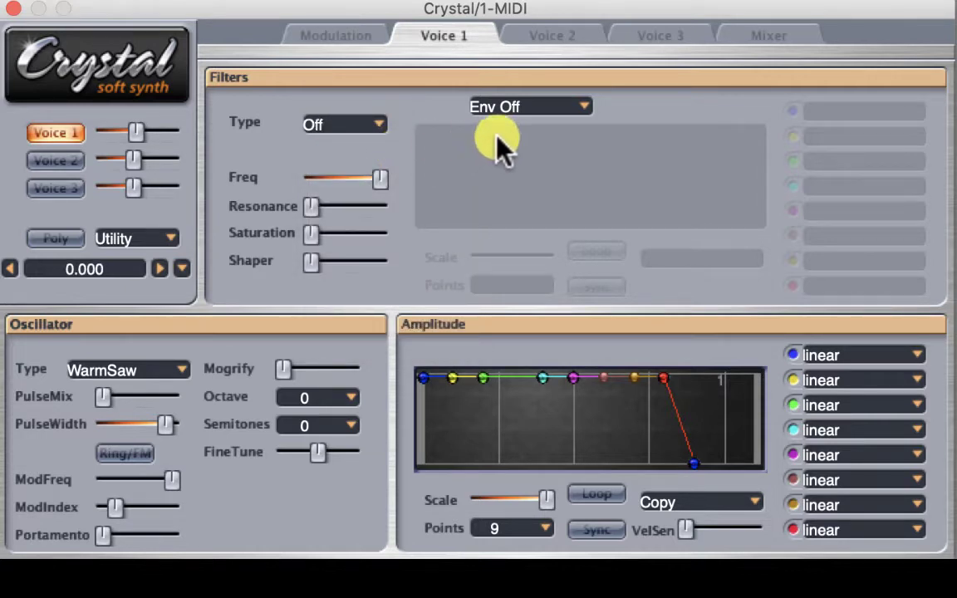
{"action": "left_click", "coordinate": [133, 371]}
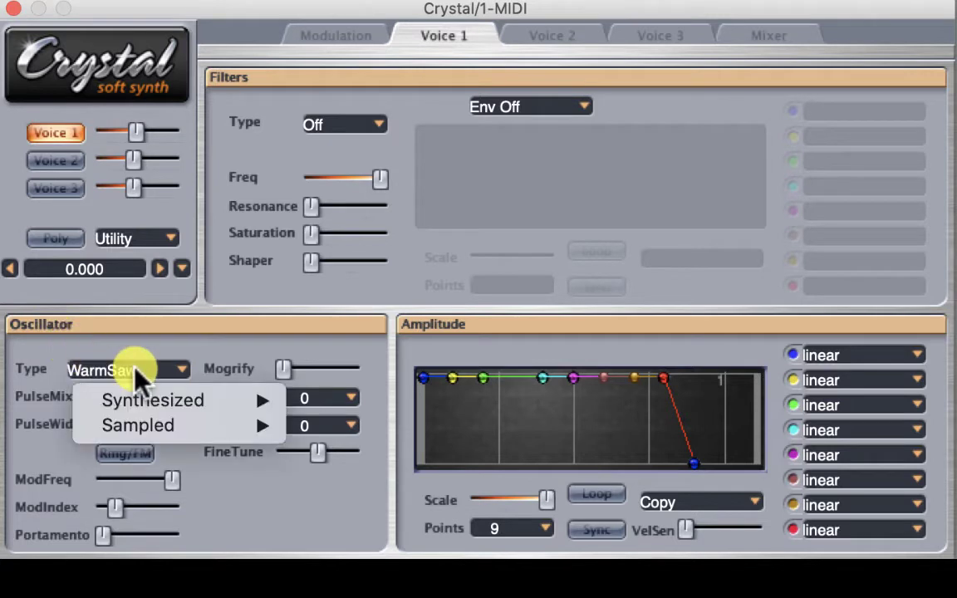
{"action": "mouse_move", "coordinate": [138, 396]}
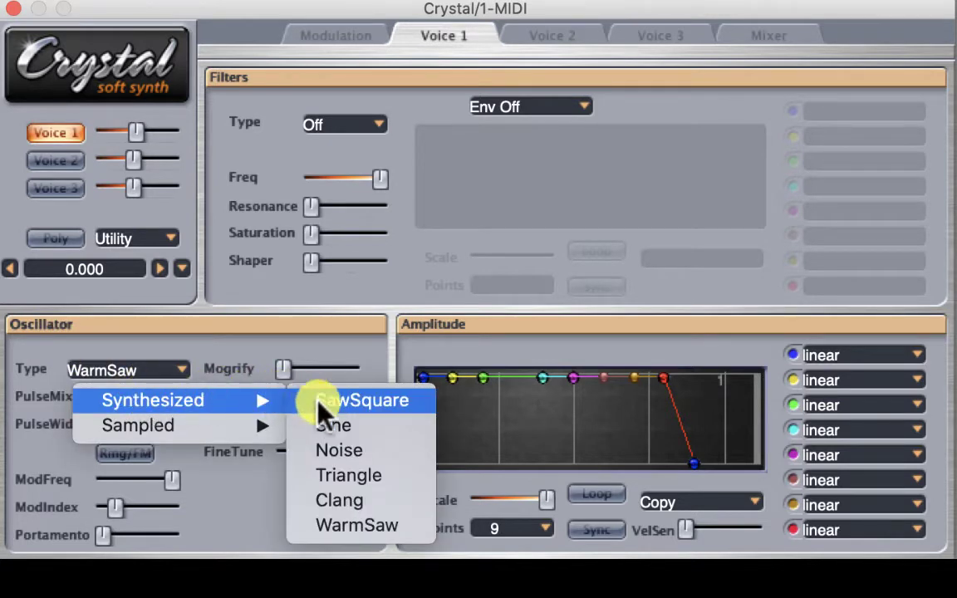
{"action": "left_click", "coordinate": [333, 425]}
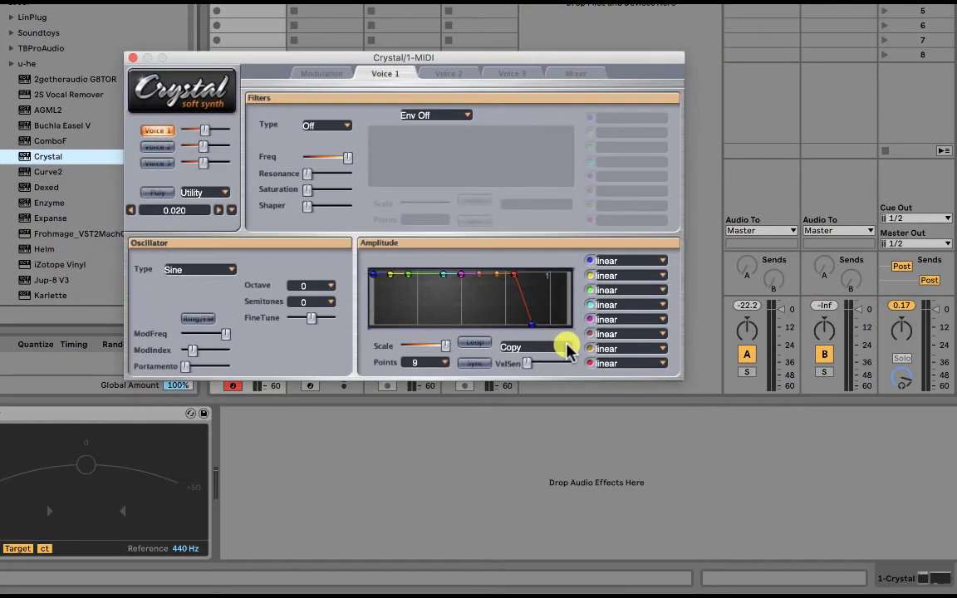
Apply the Flat 4 pt preset to Voice 1's amplitude envelope
{"action": "left_click", "coordinate": [752, 342]}
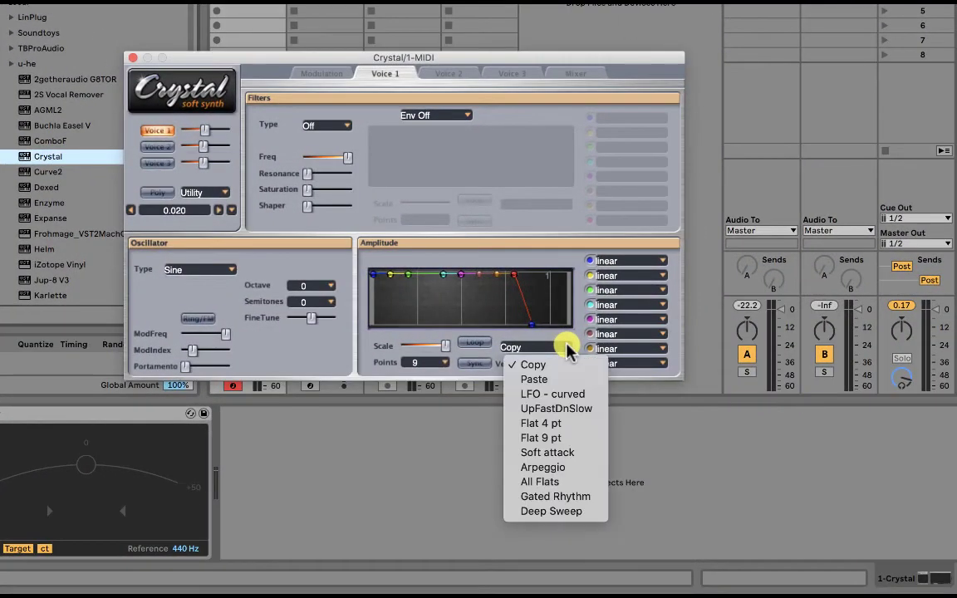
{"action": "left_click", "coordinate": [548, 426]}
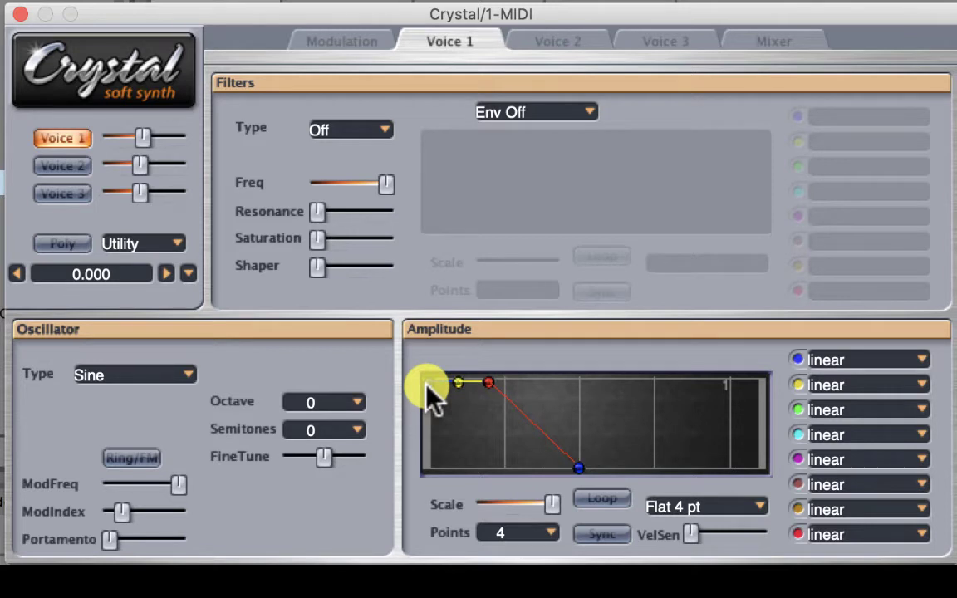
Shape the envelope: start at zero, peak near 1.06, brief hold, fall to zero past 2
{"action": "left_click_drag", "start_coordinate": [429, 391], "coordinate": [402, 545]}
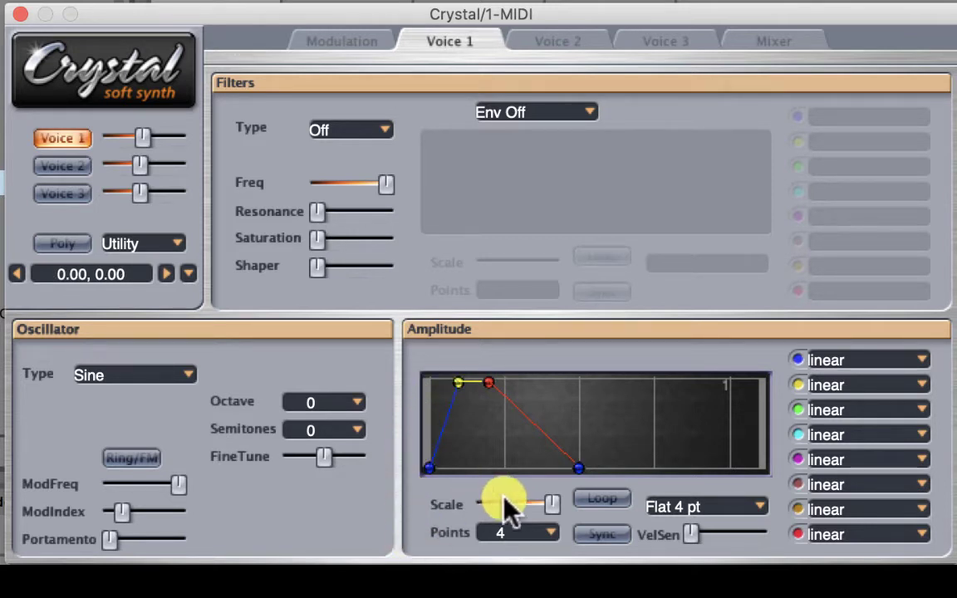
{"action": "left_click_drag", "start_coordinate": [551, 504], "coordinate": [521, 505]}
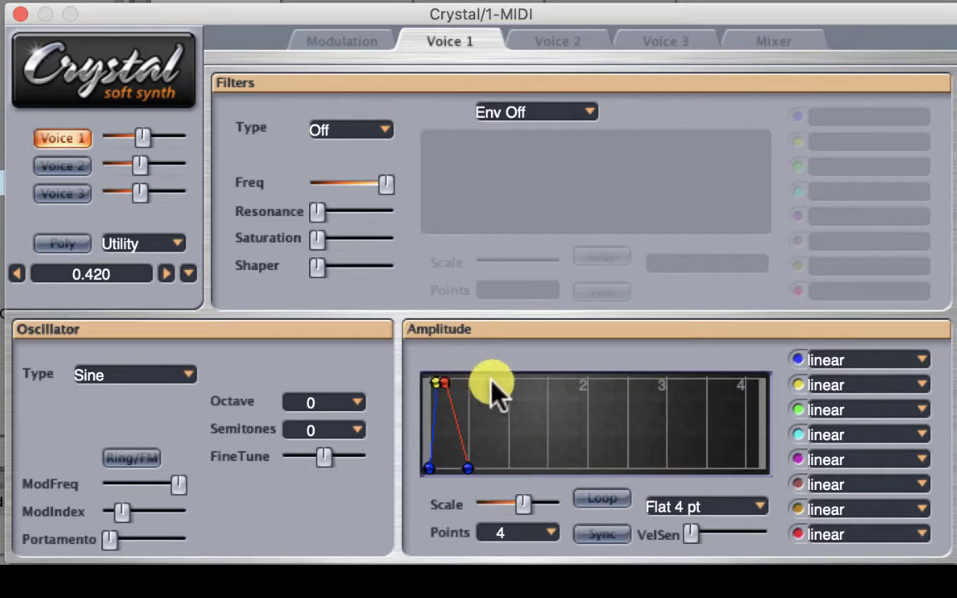
{"action": "left_click_drag", "start_coordinate": [468, 467], "coordinate": [587, 469]}
{"action": "left_click_drag", "start_coordinate": [445, 383], "coordinate": [533, 384]}
{"action": "left_click_drag", "start_coordinate": [446, 387], "coordinate": [515, 385]}
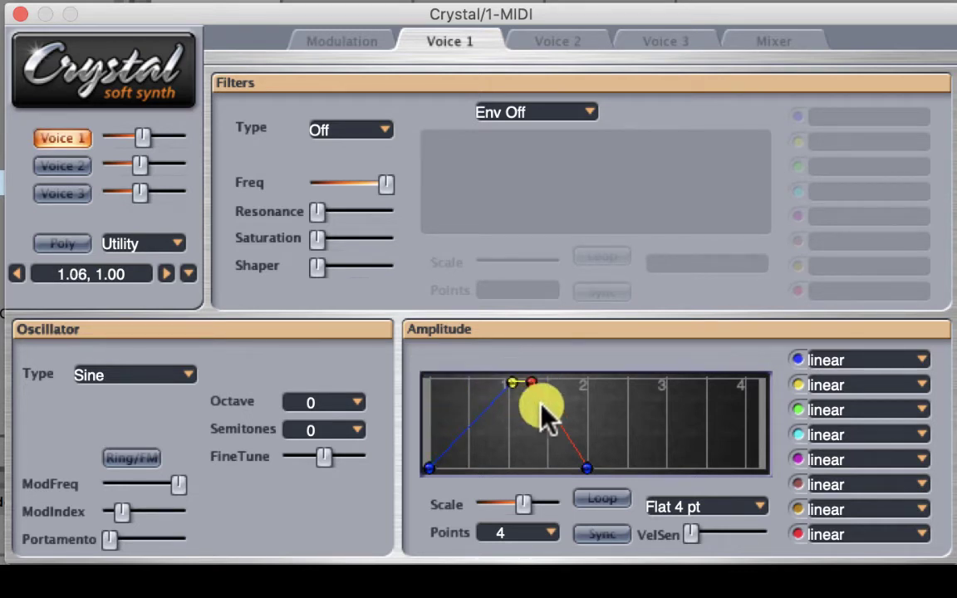
{"action": "left_click", "coordinate": [535, 383]}
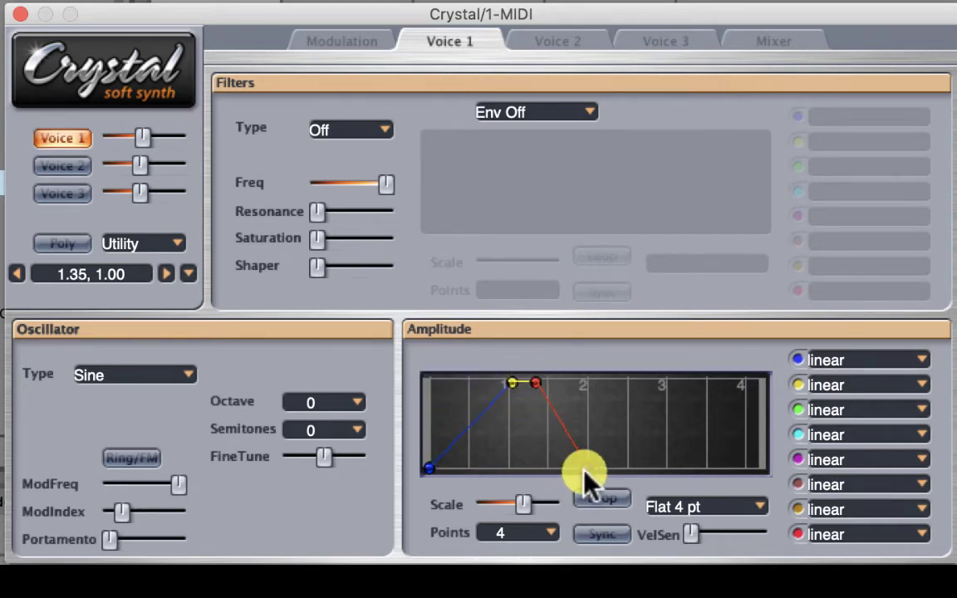
{"action": "left_click_drag", "start_coordinate": [585, 469], "coordinate": [603, 470]}
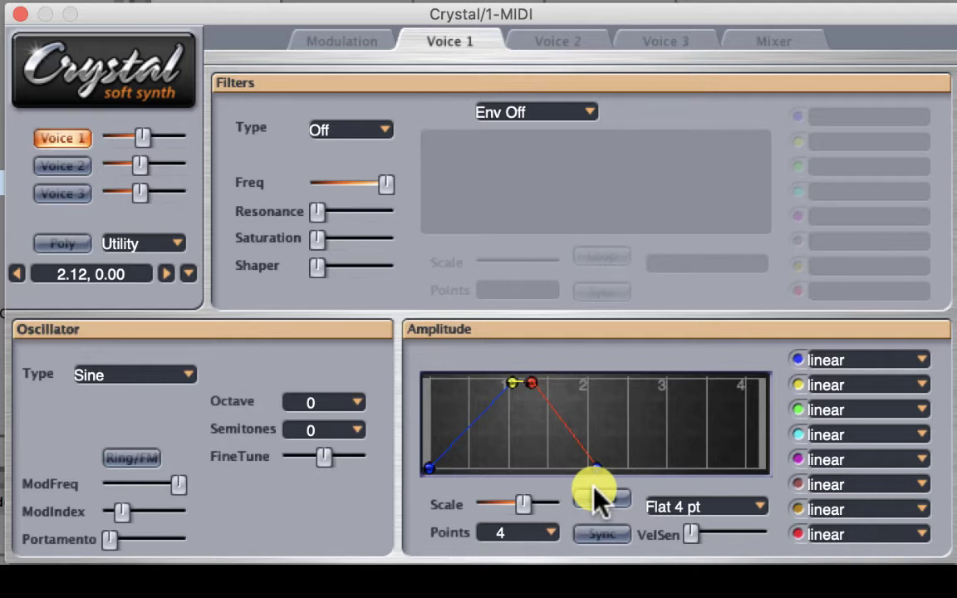
Bunch the envelope points at the start: attack about 0.34, then a near-vertical drop to zero
{"action": "left_click_drag", "start_coordinate": [510, 383], "coordinate": [391, 371]}
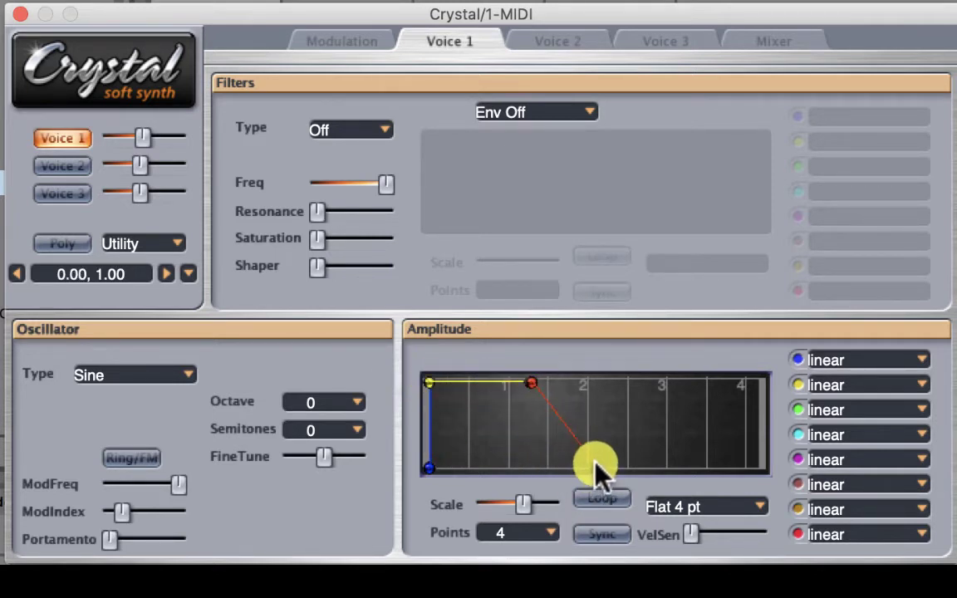
{"action": "left_click_drag", "start_coordinate": [597, 468], "coordinate": [511, 478]}
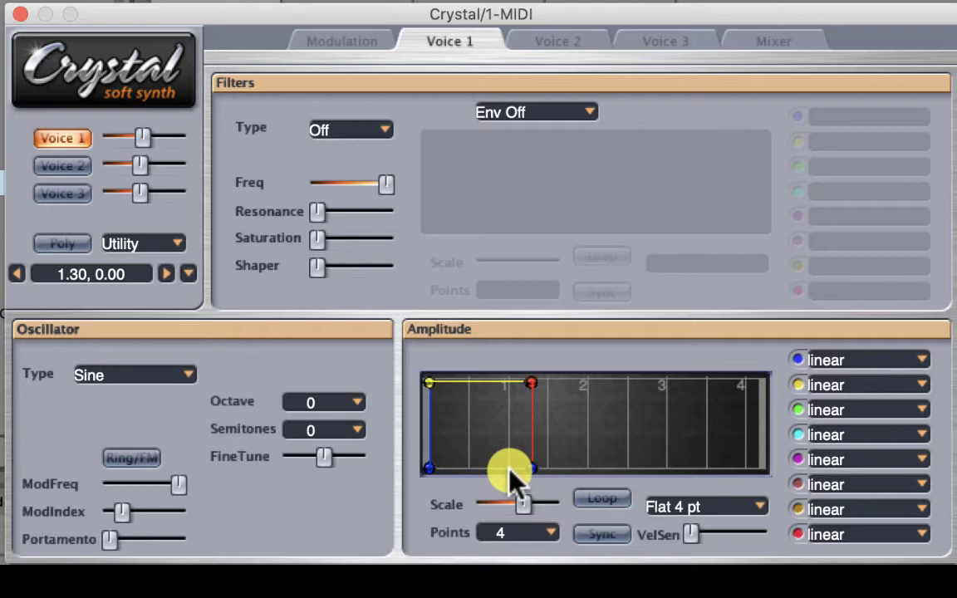
{"action": "left_click_drag", "start_coordinate": [510, 477], "coordinate": [535, 469]}
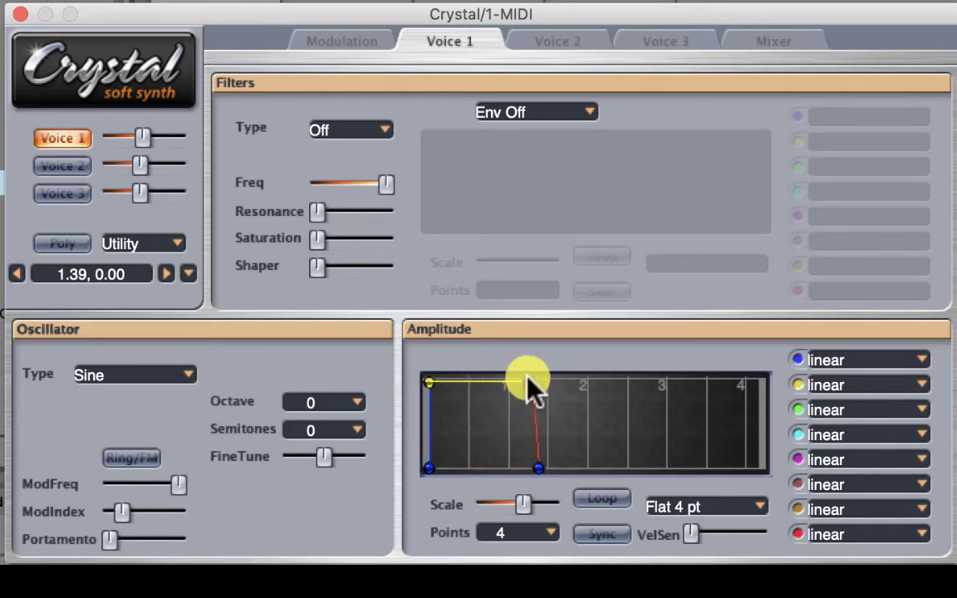
{"action": "left_click_drag", "start_coordinate": [529, 379], "coordinate": [438, 487]}
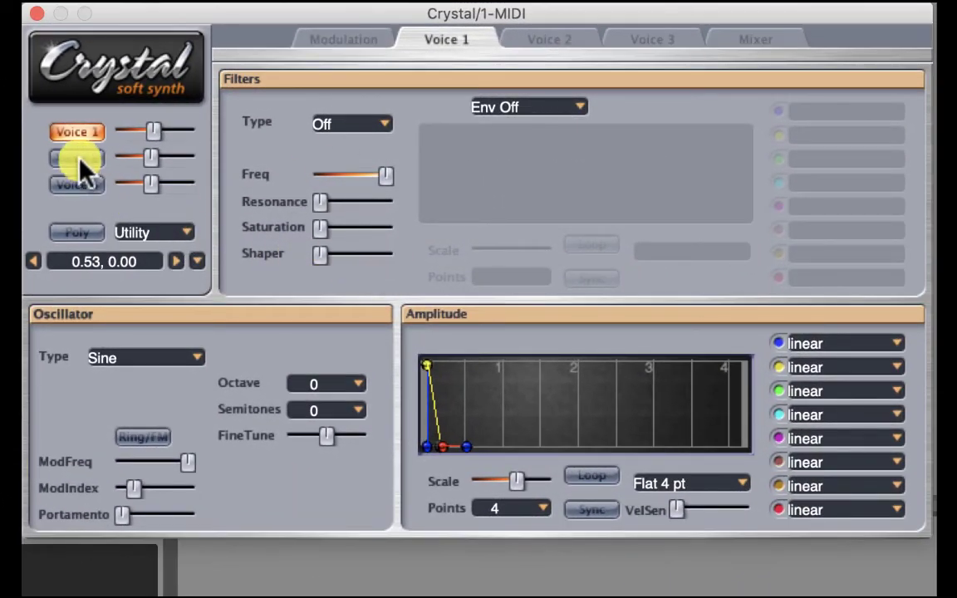
Copy Voice 1's settings and paste them into Voice 2, checking the result
{"action": "left_click", "coordinate": [184, 233]}
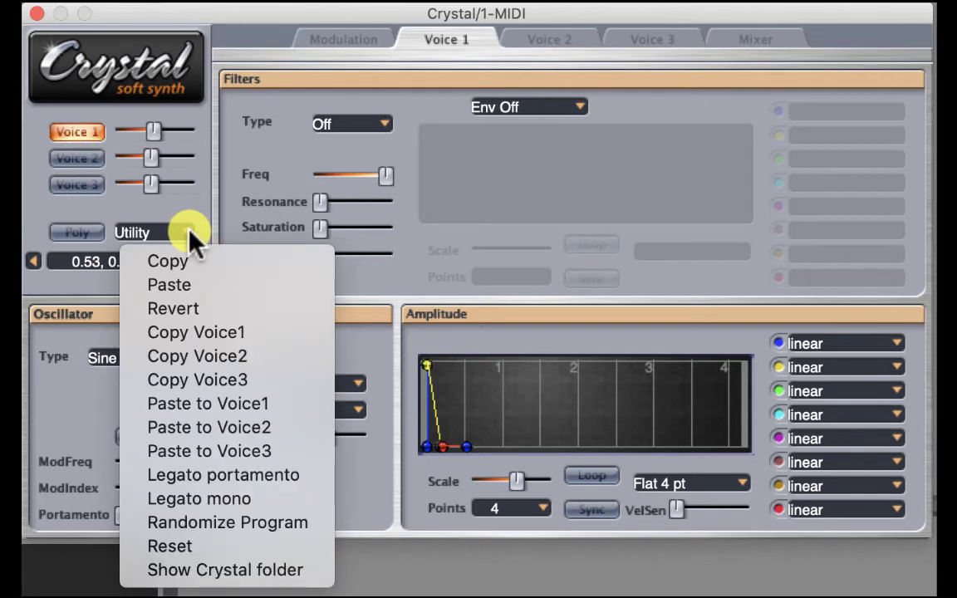
{"action": "left_click", "coordinate": [191, 335]}
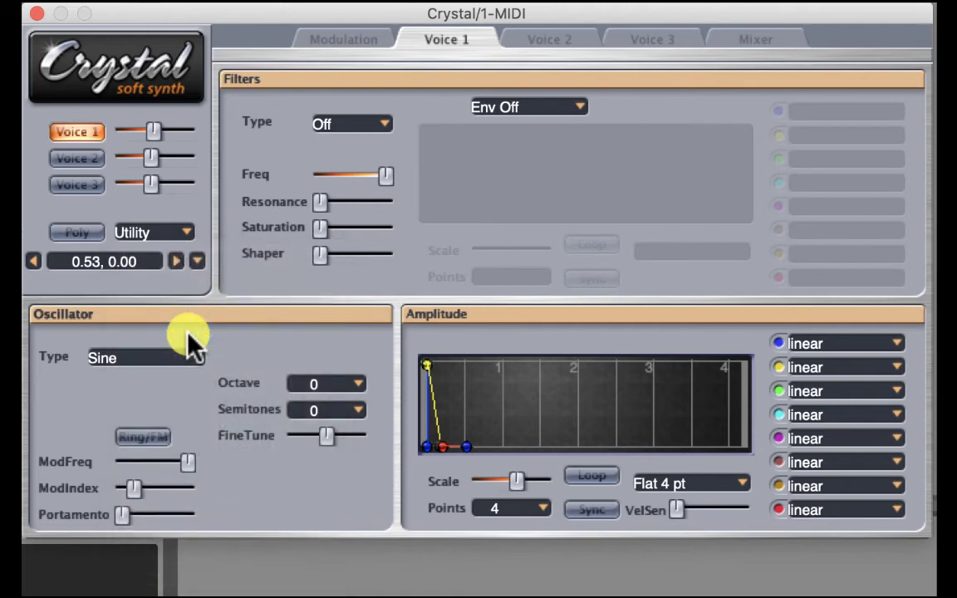
{"action": "left_click", "coordinate": [133, 232]}
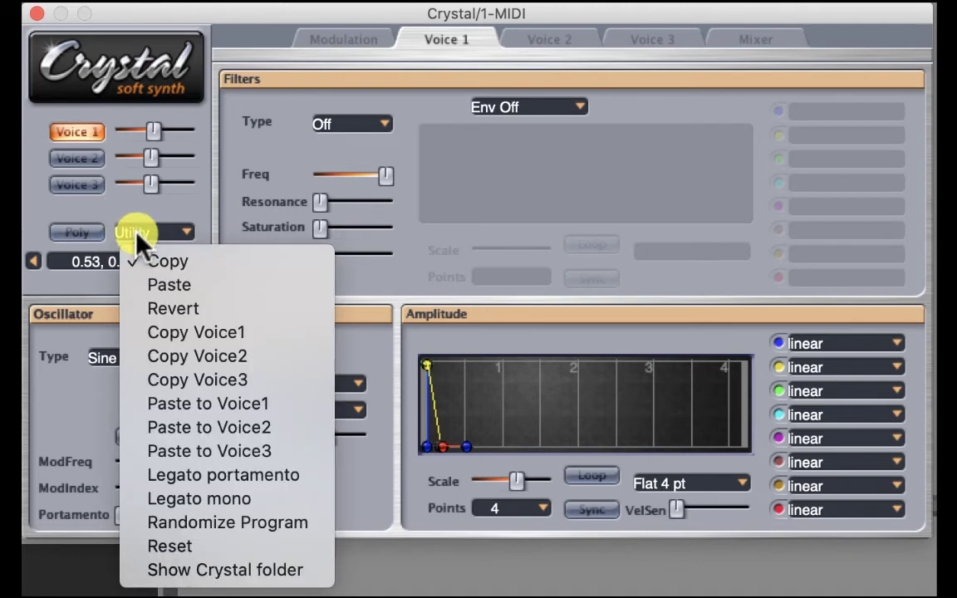
{"action": "left_click", "coordinate": [197, 428]}
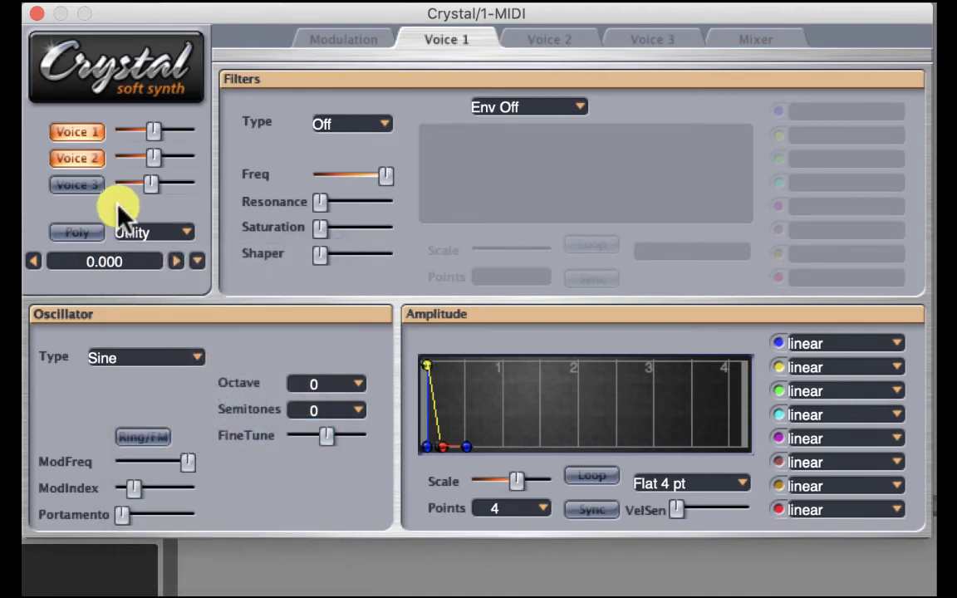
{"action": "left_click", "coordinate": [524, 39]}
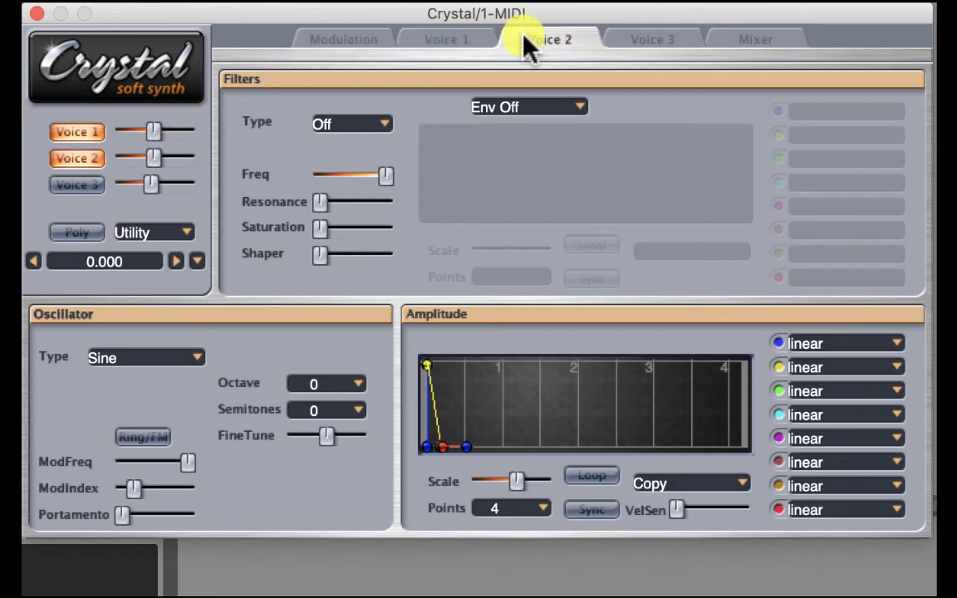
{"action": "left_click", "coordinate": [444, 40]}
{"action": "left_click", "coordinate": [528, 40]}
{"action": "left_click", "coordinate": [453, 42]}
{"action": "left_click", "coordinate": [525, 39]}
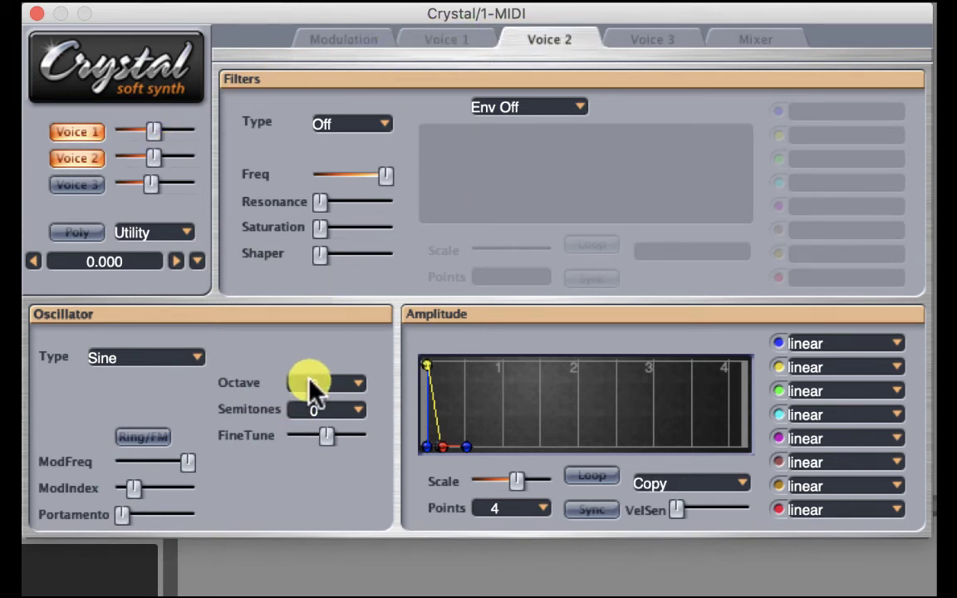
{"action": "left_click", "coordinate": [425, 35]}
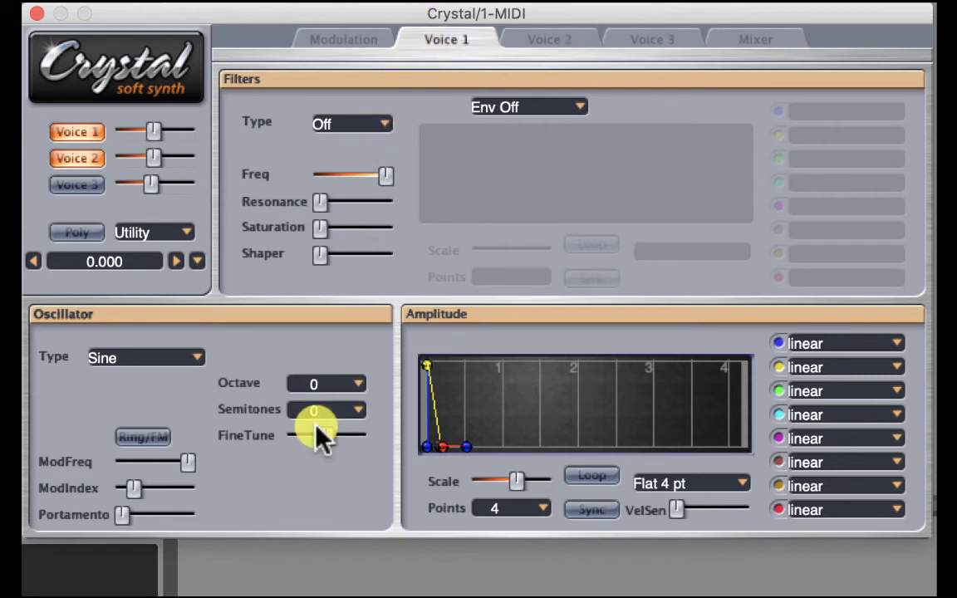
Set Voice 1's octave to -1 and raise its level to 0.680
{"action": "left_click", "coordinate": [323, 384]}
{"action": "left_click", "coordinate": [337, 482]}
{"action": "left_click_drag", "start_coordinate": [154, 131], "coordinate": [167, 135]}
{"action": "left_click_drag", "start_coordinate": [158, 162], "coordinate": [158, 163]}
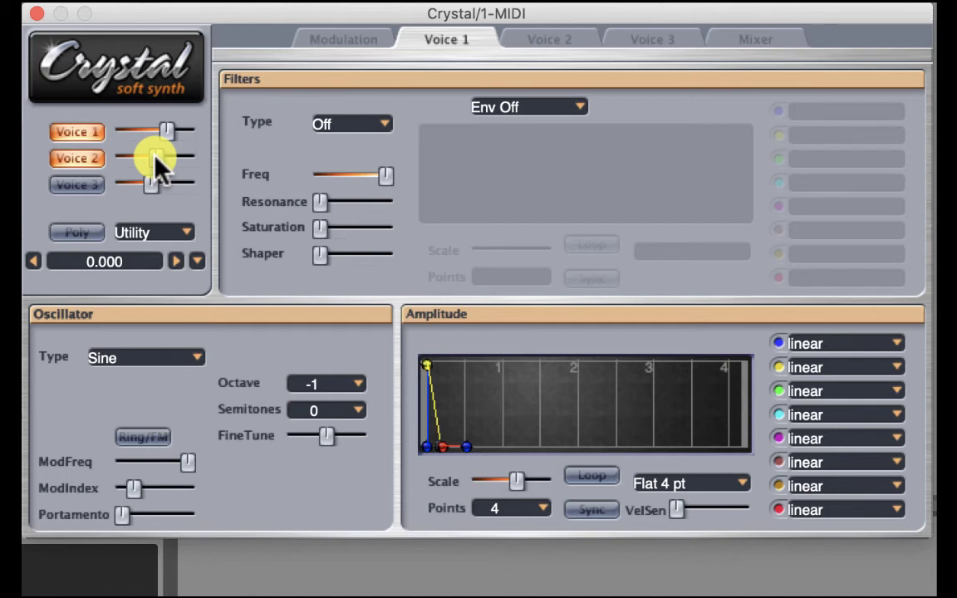
Copy Voice 2's settings and paste them into Voice 3
{"action": "left_click", "coordinate": [188, 234]}
{"action": "left_click", "coordinate": [201, 359]}
{"action": "left_click", "coordinate": [179, 235]}
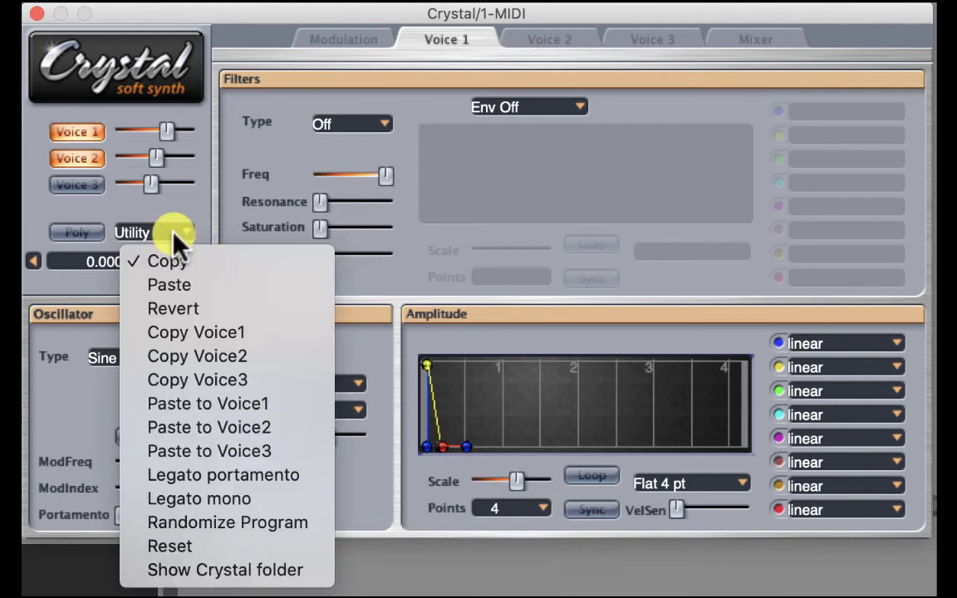
{"action": "left_click", "coordinate": [188, 451]}
View Voice 3's settings, leaving its octave at 0
{"action": "left_click", "coordinate": [639, 37]}
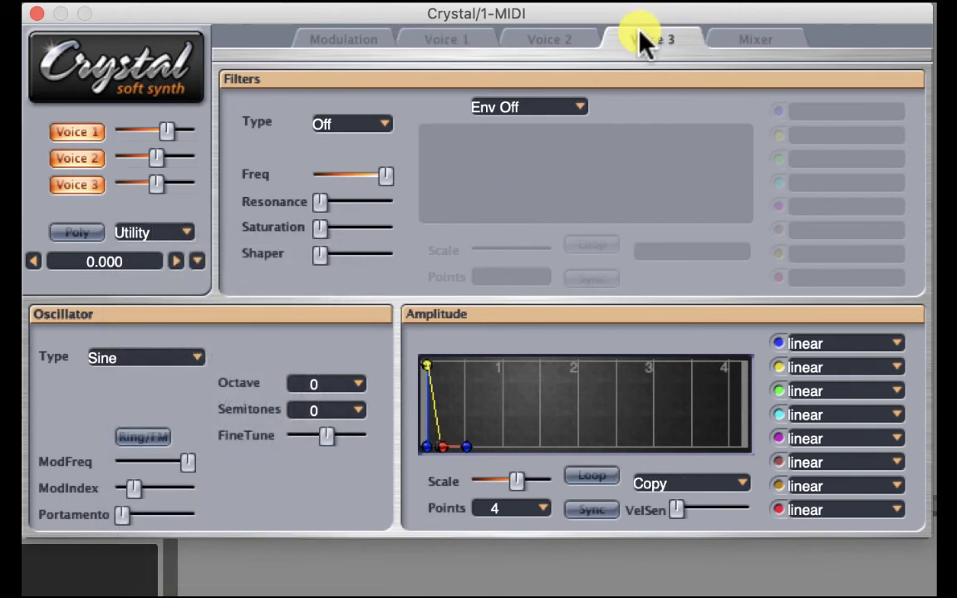
{"action": "left_click", "coordinate": [316, 379]}
{"action": "left_click", "coordinate": [316, 380]}
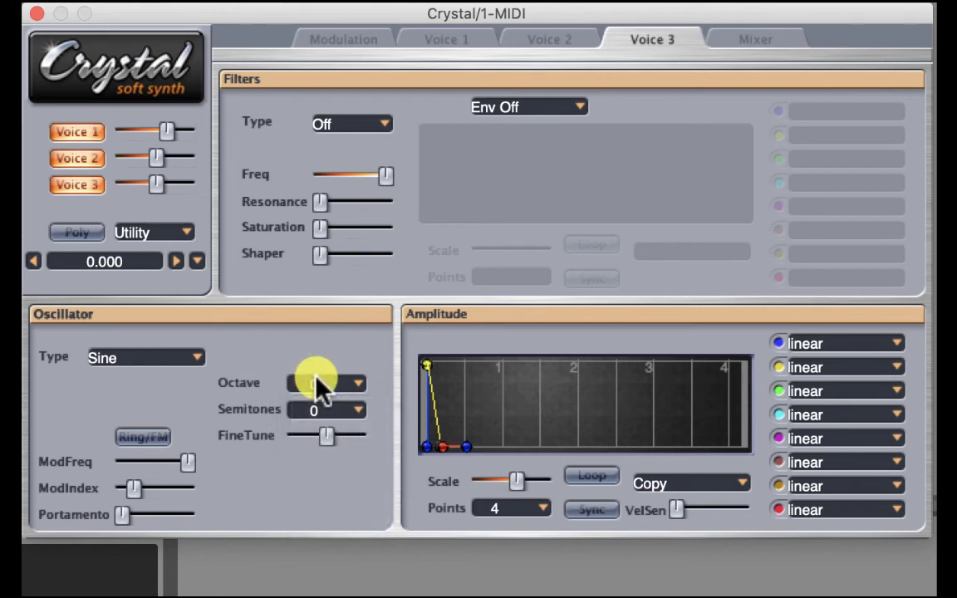
{"action": "left_click", "coordinate": [351, 412]}
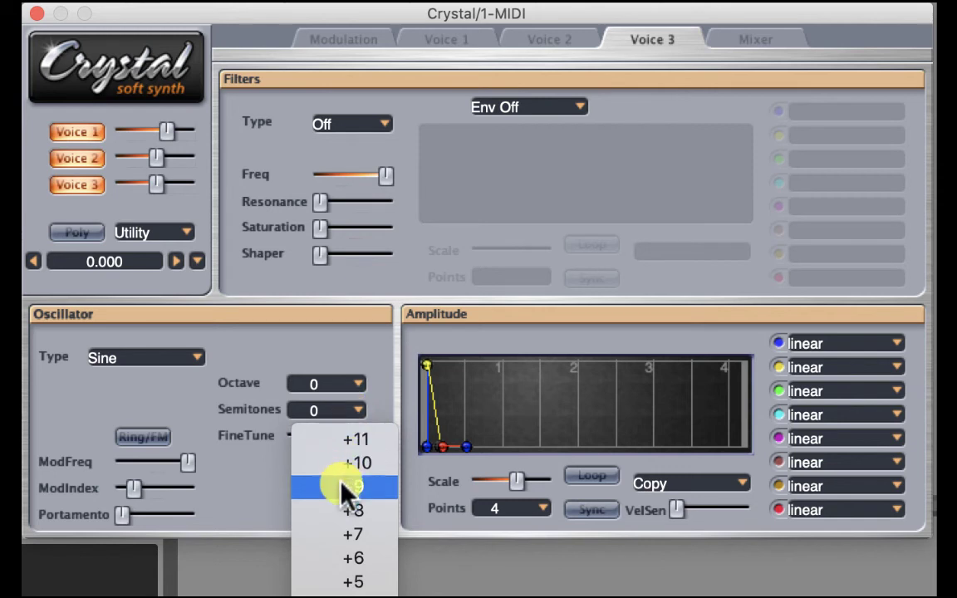
Tune Voice 3 to +7 semitones and mute Voices 1 and 2 to audition it
{"action": "left_click", "coordinate": [346, 535]}
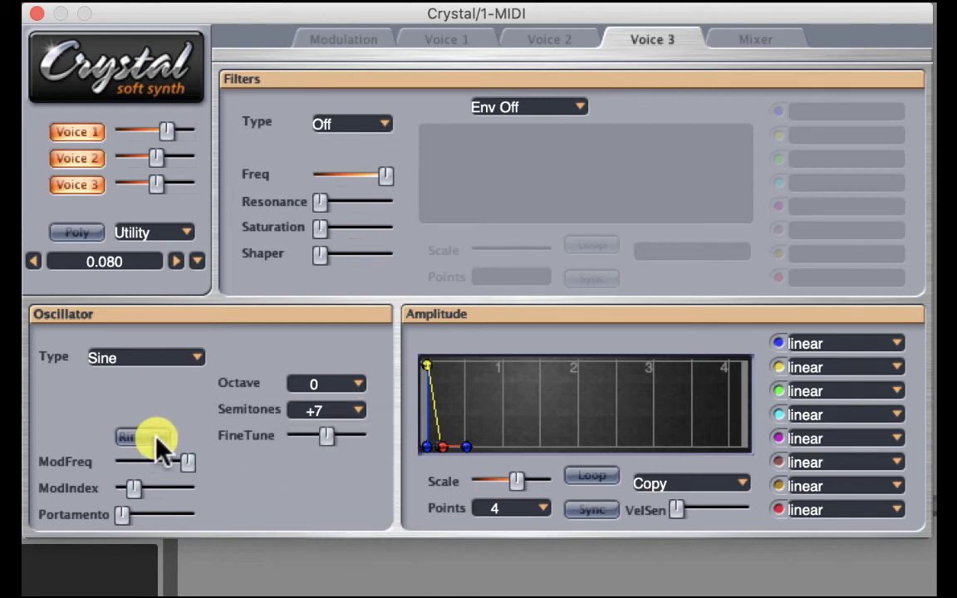
{"action": "left_click", "coordinate": [73, 132]}
{"action": "left_click", "coordinate": [68, 158]}
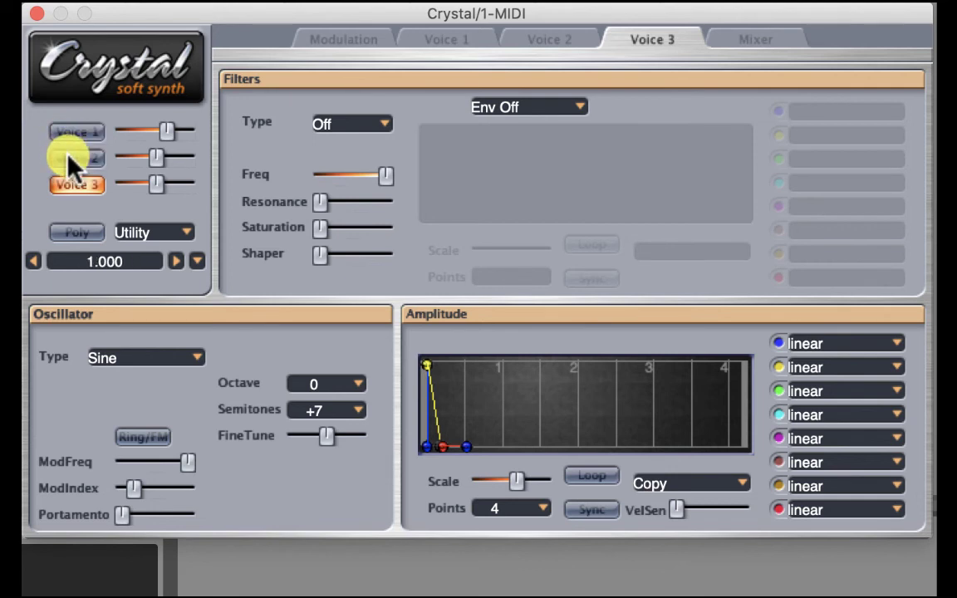
Finish auditioning with all three voices back on, and return to the Modulation page
{"action": "left_click", "coordinate": [68, 158]}
{"action": "left_click", "coordinate": [66, 185]}
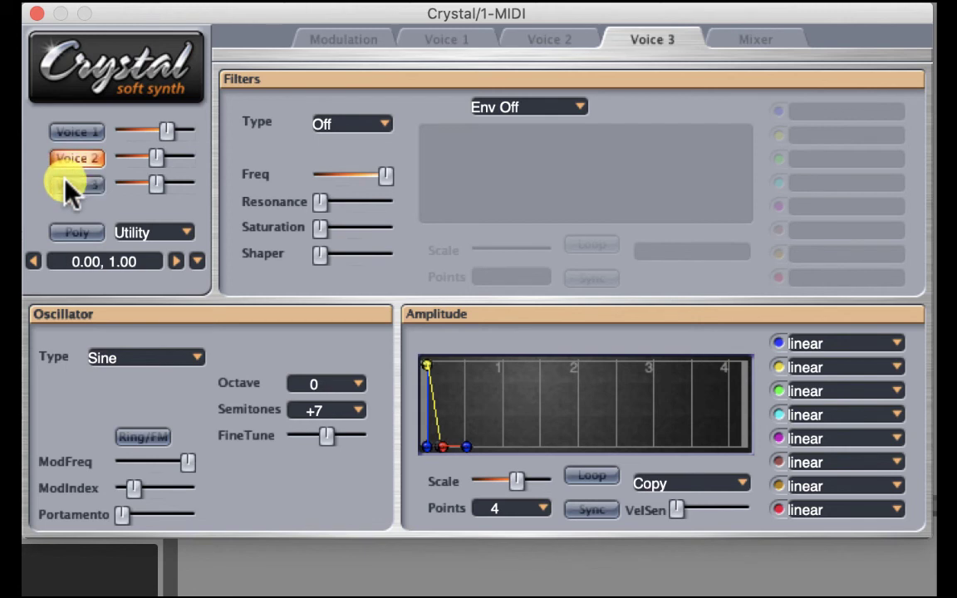
{"action": "left_click", "coordinate": [66, 184]}
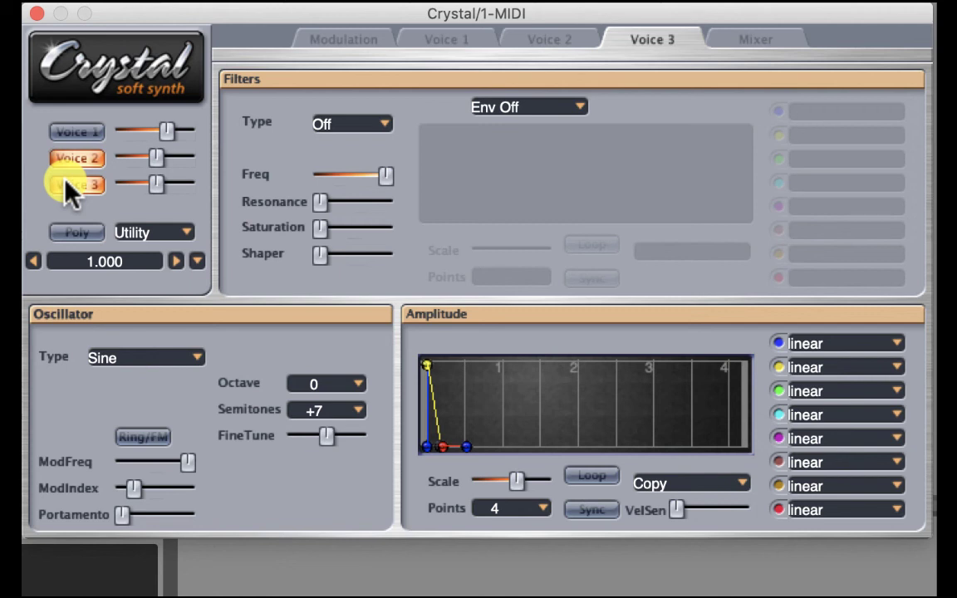
{"action": "left_click", "coordinate": [70, 132]}
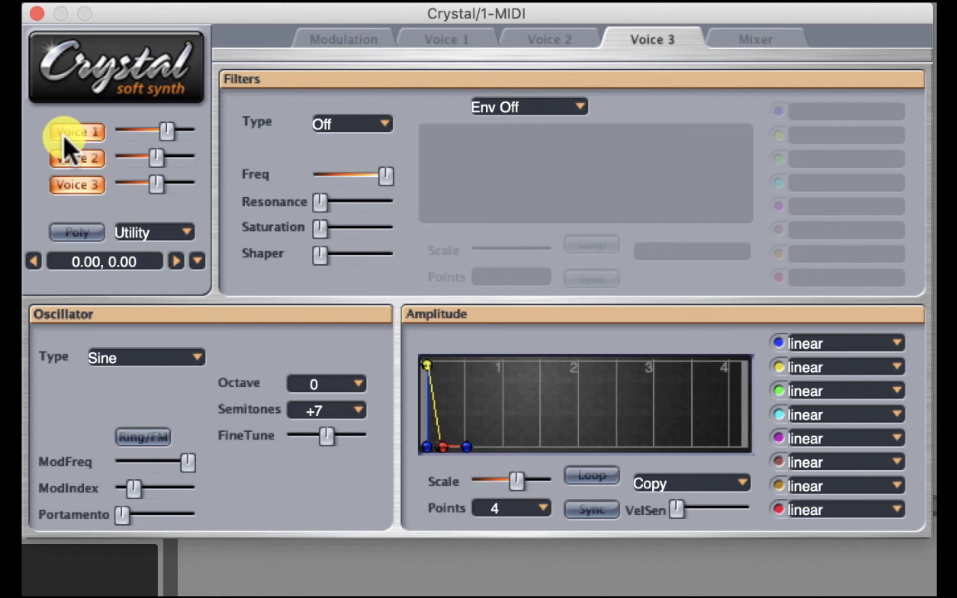
{"action": "left_click", "coordinate": [309, 39]}
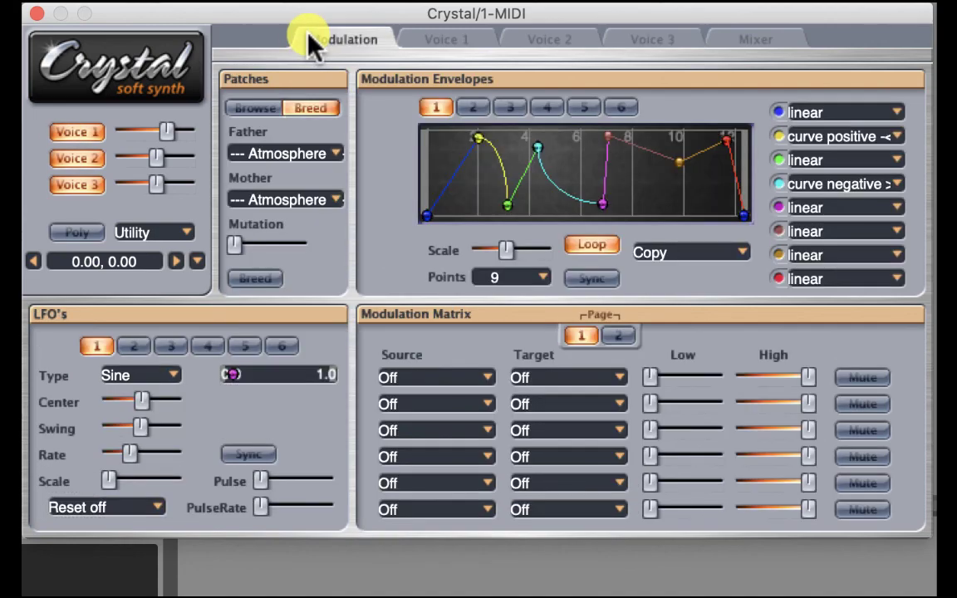